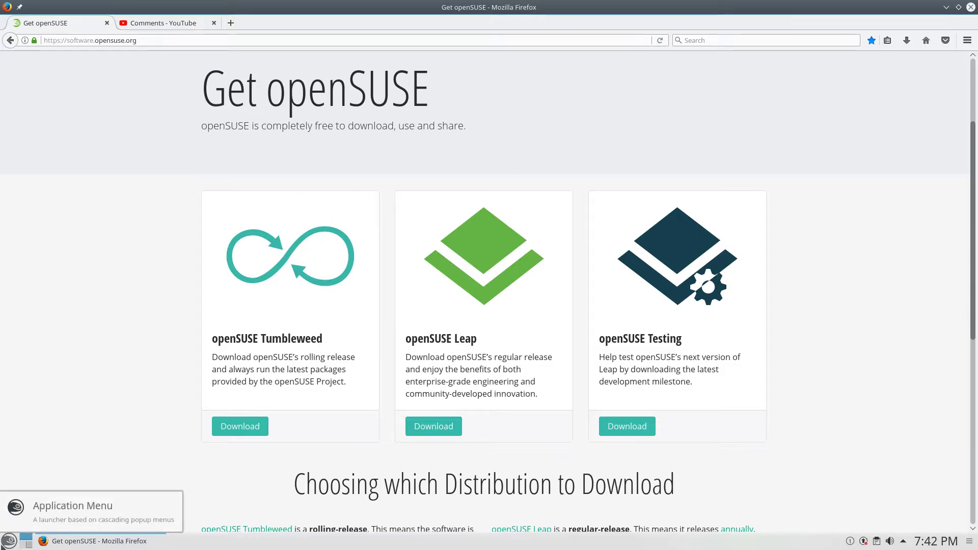
Search the launcher for 'software' and open Software Repositories as root with the root password.
click(8, 541)
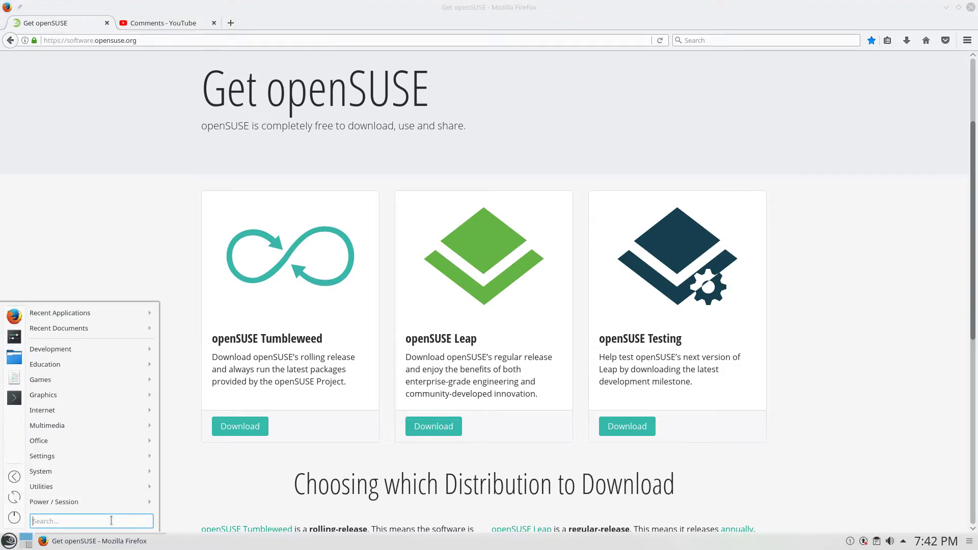
text(packman)
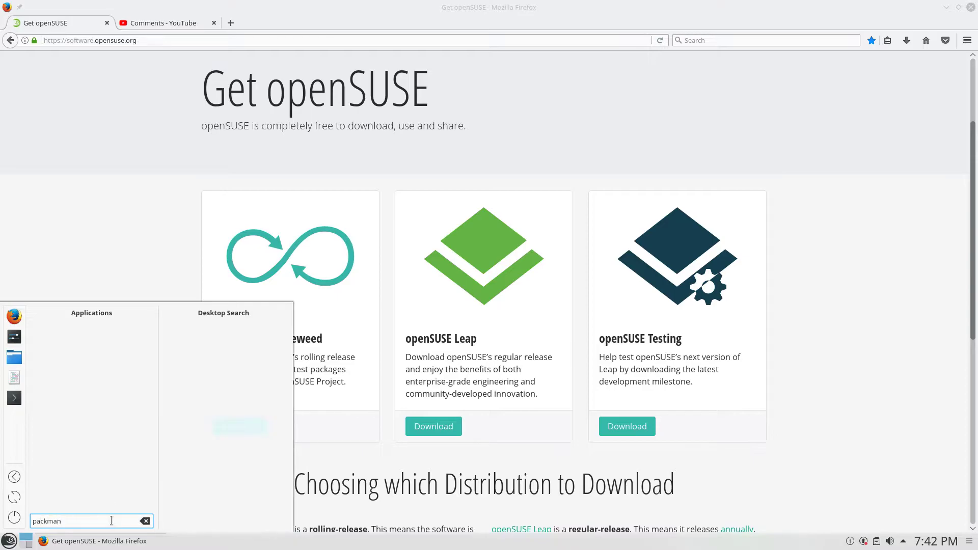
key(BackSpace)
key(BackSpace)
key(BackSpace)
key(BackSpace)
key(BackSpace)
key(BackSpace)
key(BackSpace)
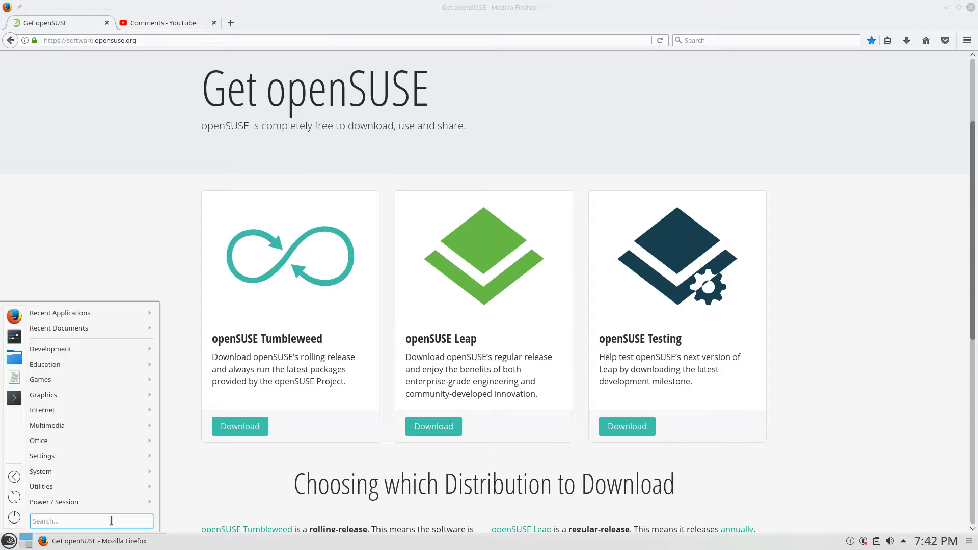
text(software)
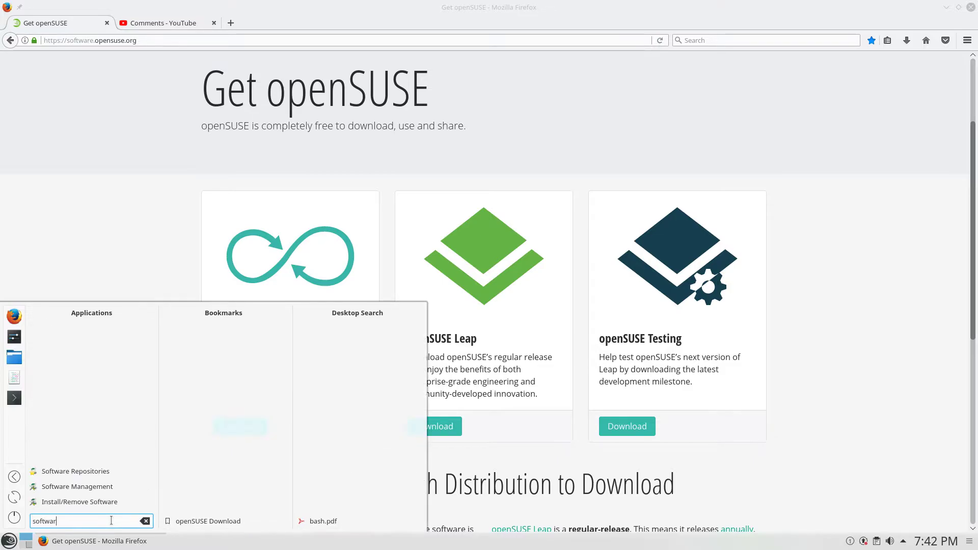
click(76, 471)
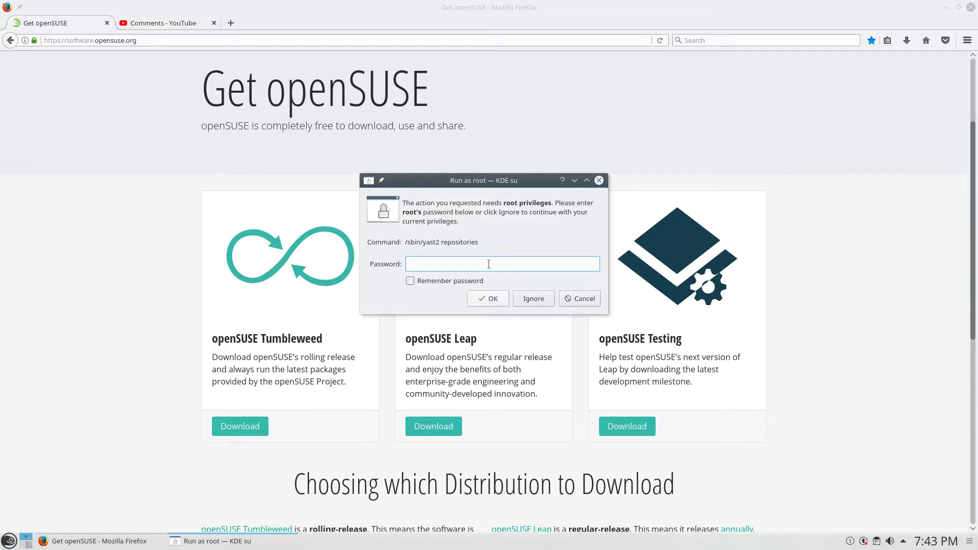
text(*******)
key(Return)
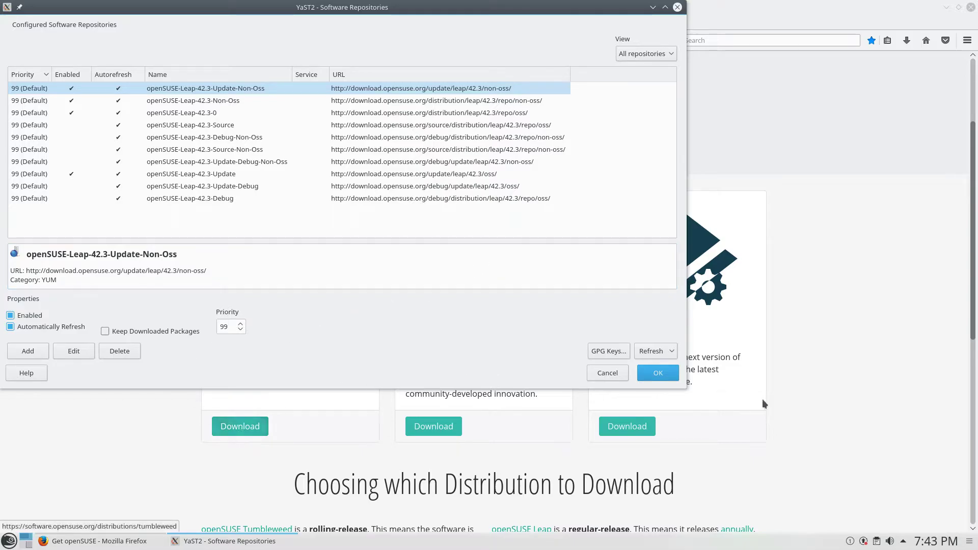
Add a repository via Community Repositories to load the online repository list.
click(26, 353)
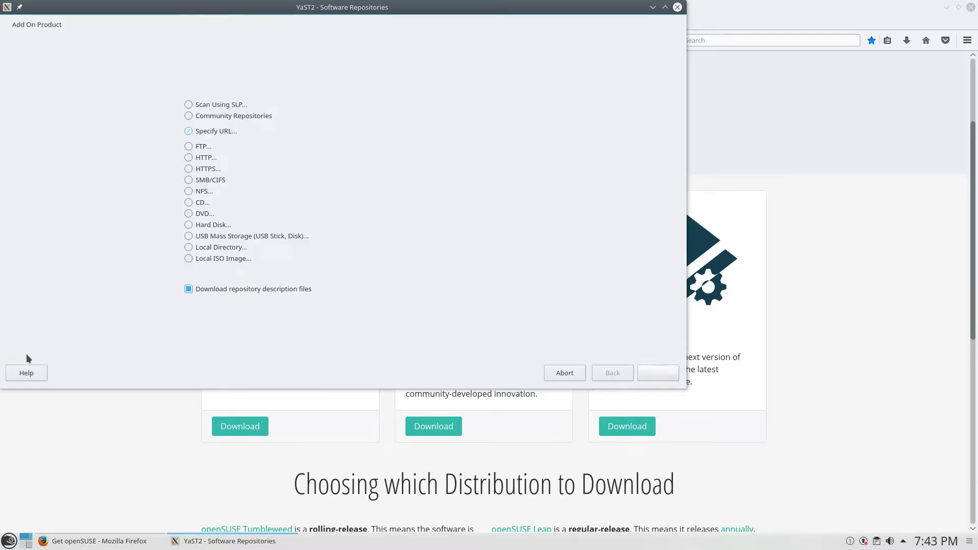
click(221, 118)
click(658, 372)
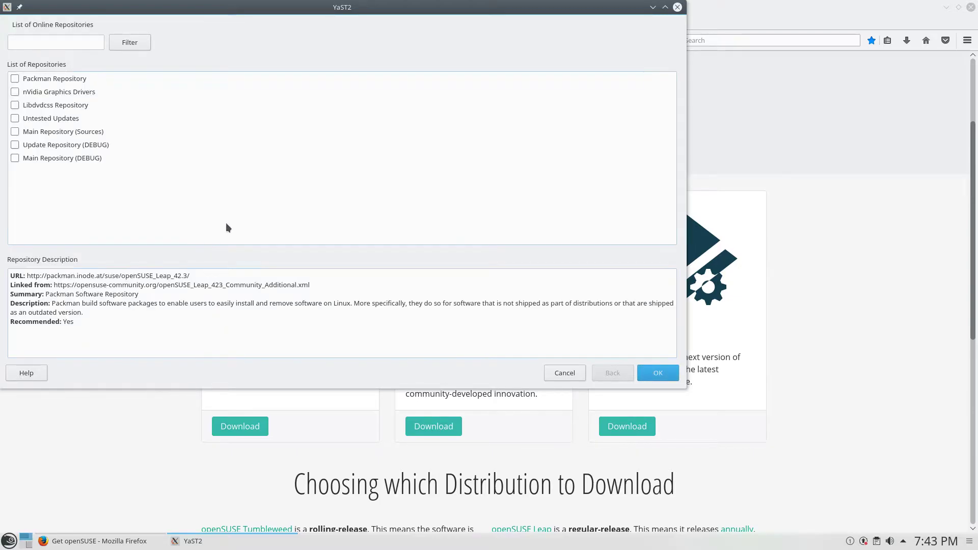
Tick Packman Repository in the online list and confirm adding it.
click(15, 79)
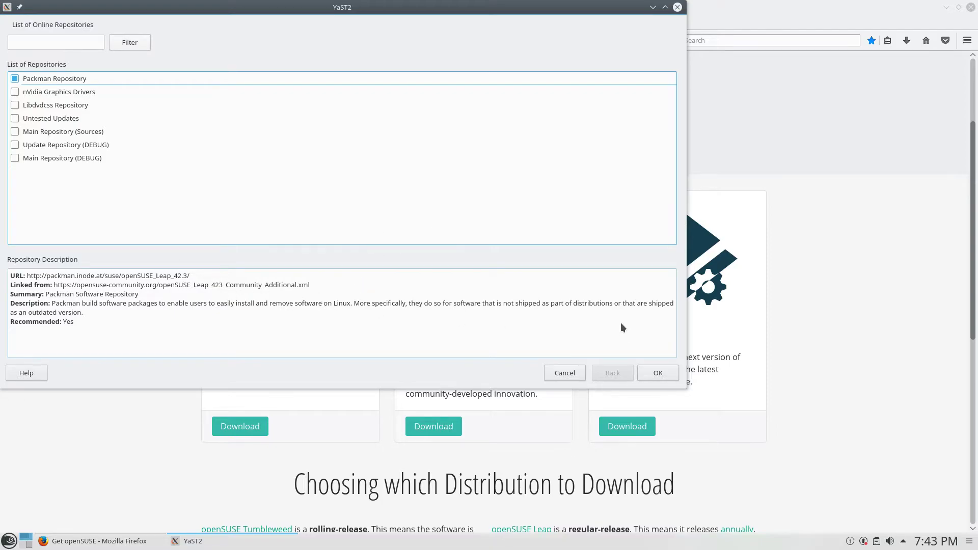
click(659, 372)
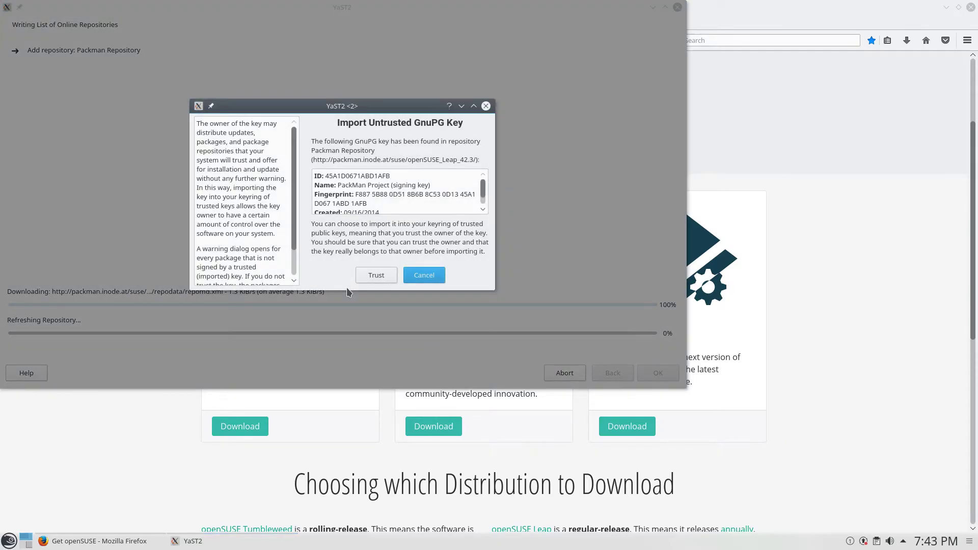
Trust the Packman Repository GnuPG signing key.
click(374, 270)
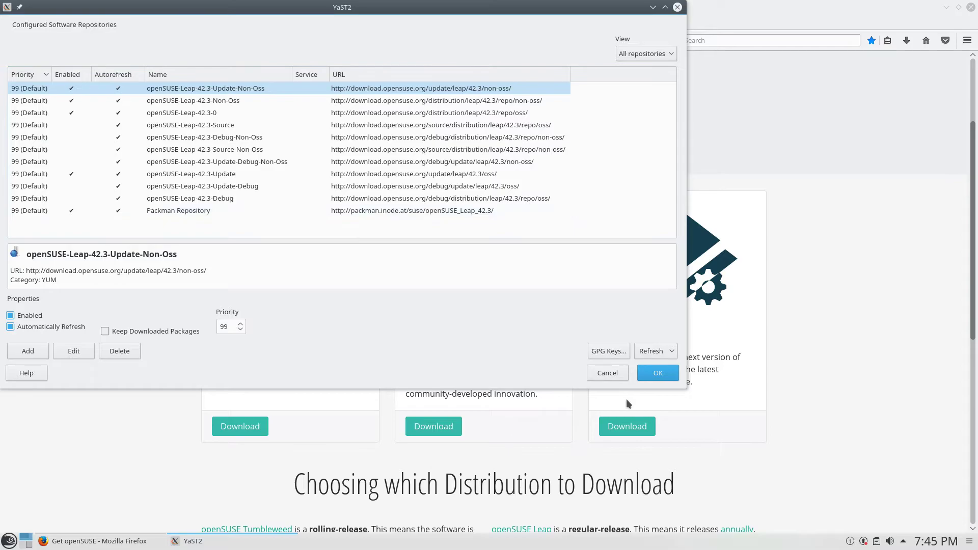
Save the repository list, then launch Install/Remove Software as root from the launcher.
click(648, 376)
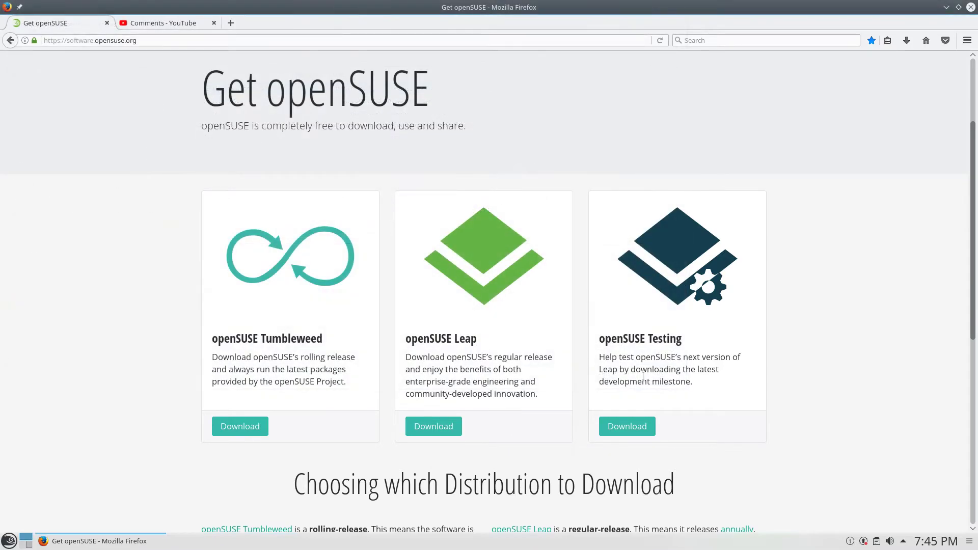
click(8, 541)
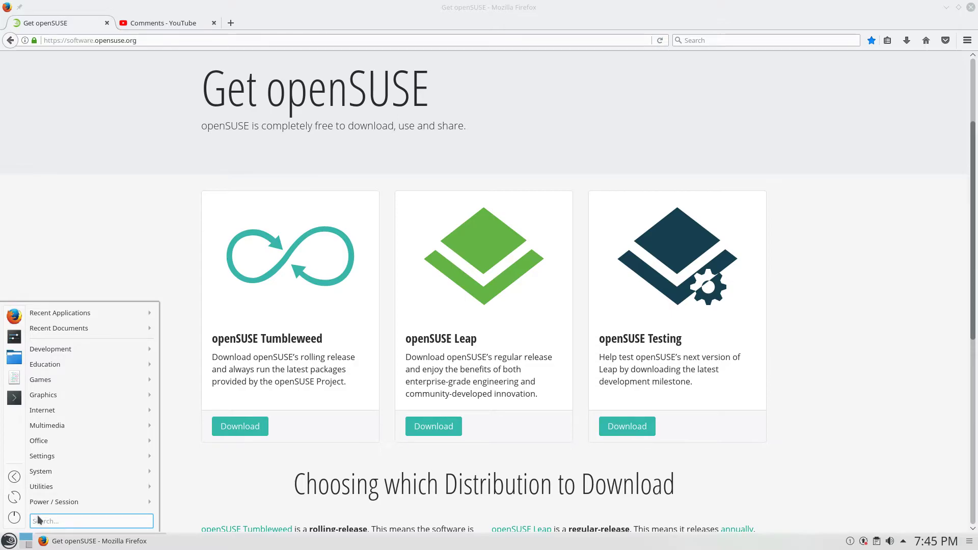
text(soft)
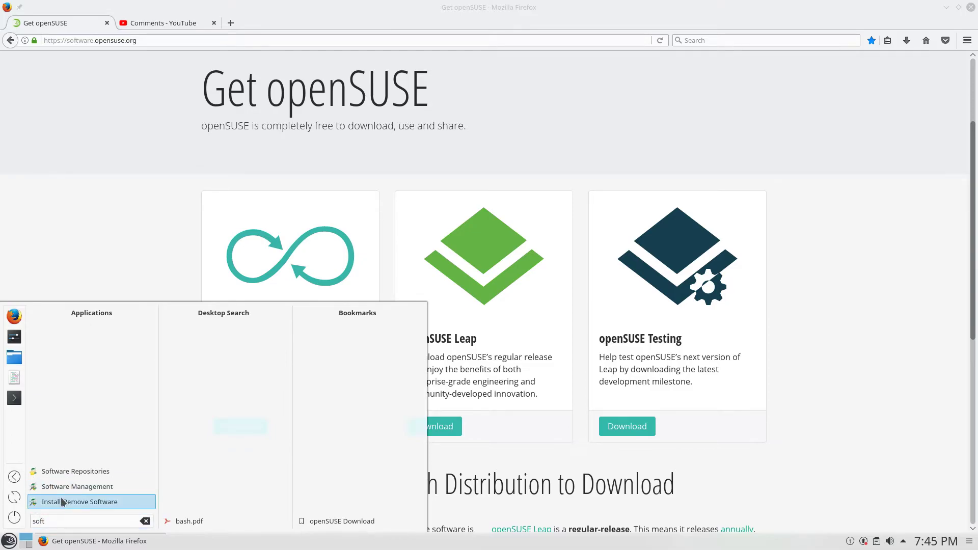
click(63, 502)
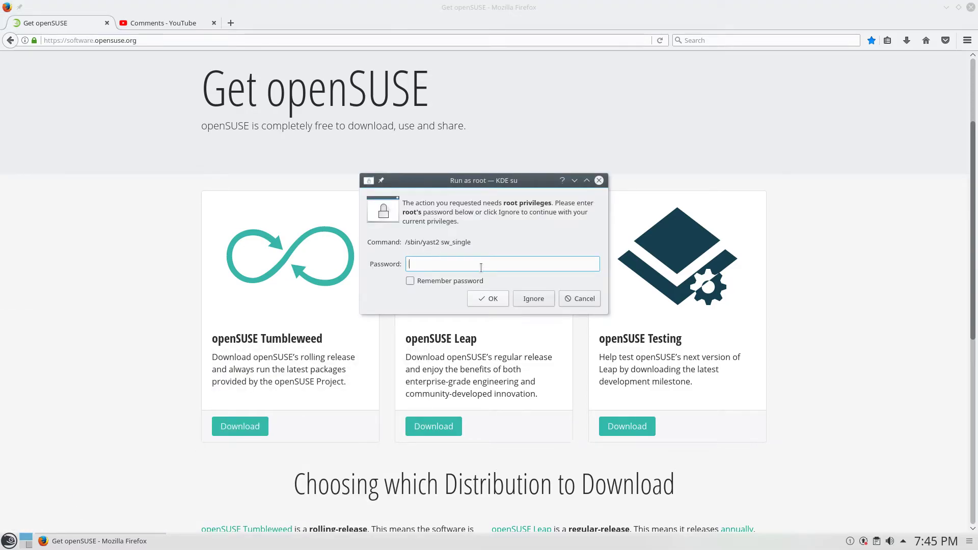
text(•••••••)
key(Return)
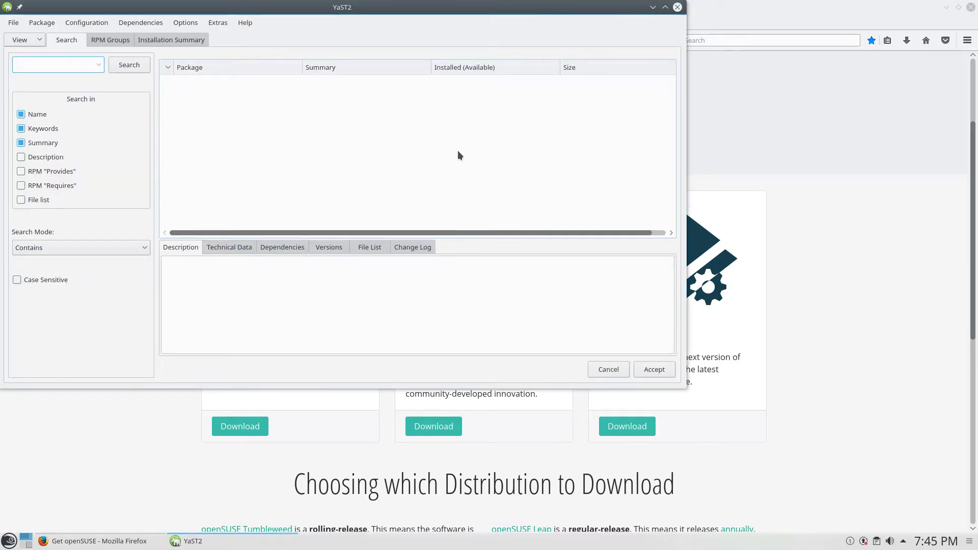
Search packages for 'vlc' and widen the Software Management window to show all columns.
click(45, 65)
text(vlc)
click(142, 65)
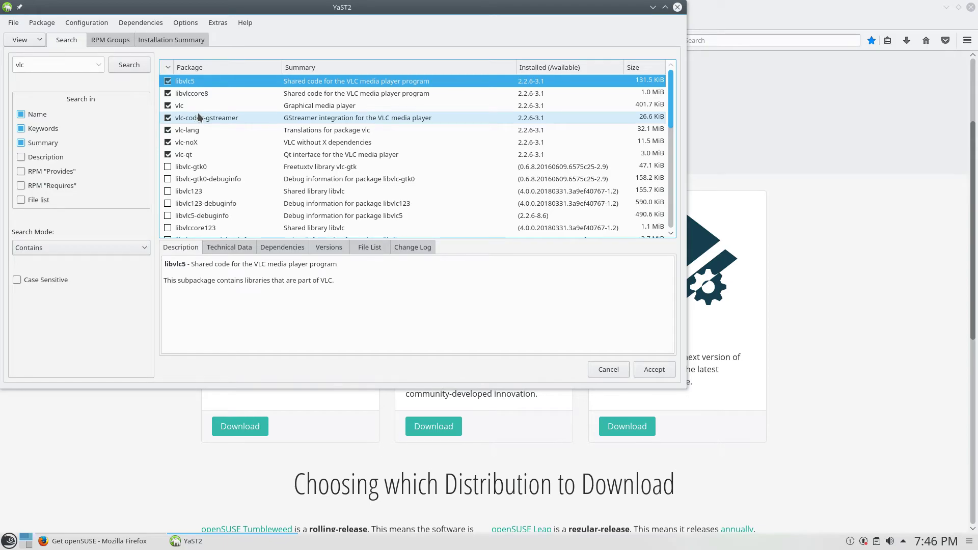
scroll(254, 104, down, 7)
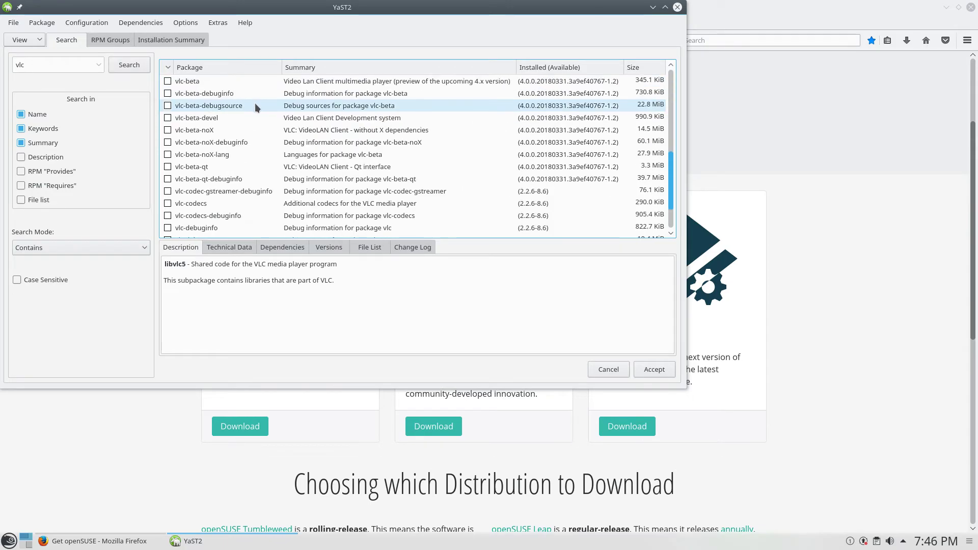
scroll(255, 105, up, 1)
scroll(255, 104, down, 1)
scroll(255, 105, up, 1)
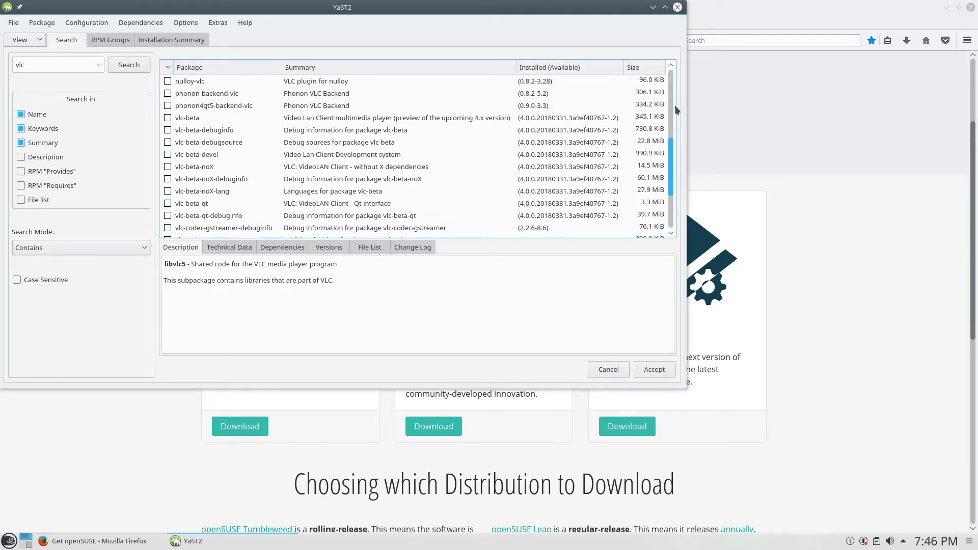
drag(685, 110, 944, 107)
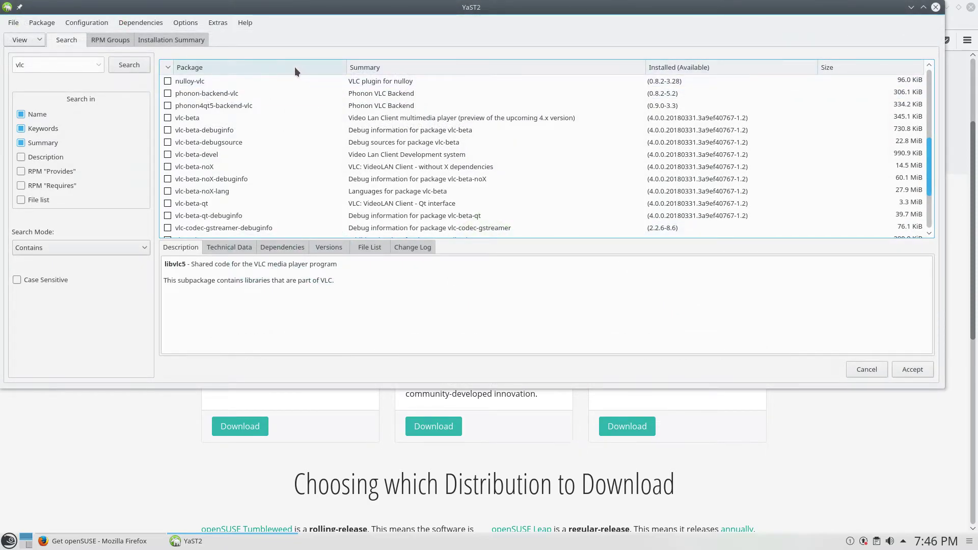
Re-sort the vlc results and tick vlc-codecs, raising the libavcodec56 conflict warning.
click(167, 68)
click(167, 68)
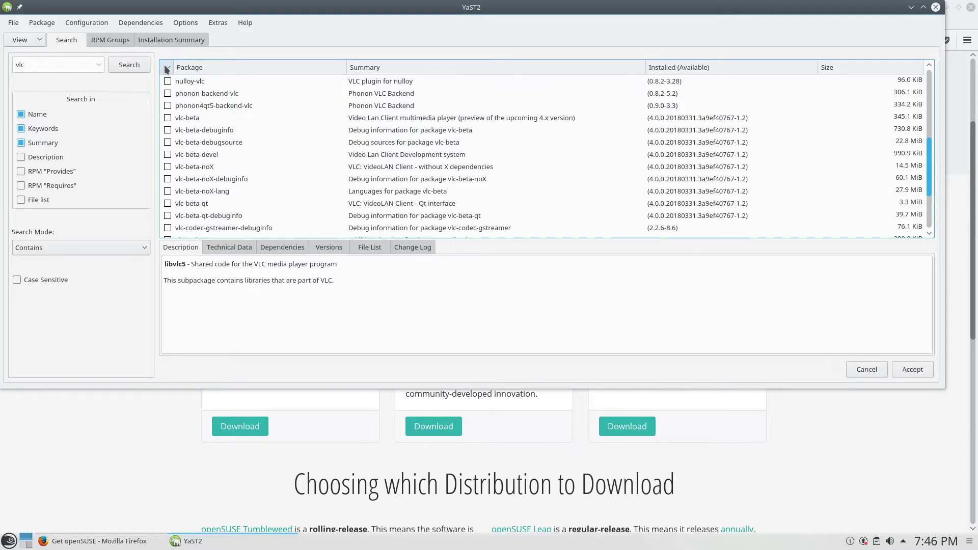
click(167, 68)
click(167, 68)
scroll(327, 139, up, 5)
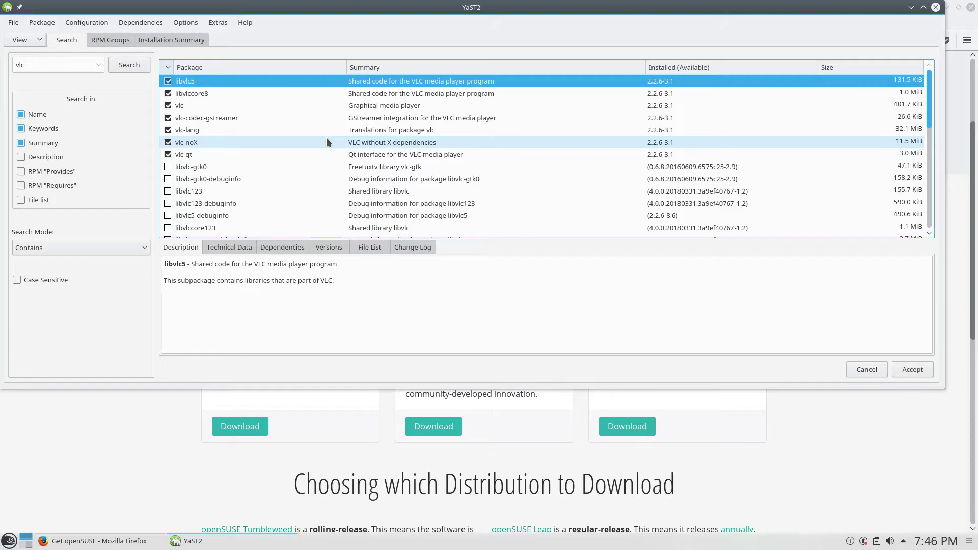
scroll(327, 138, down, 8)
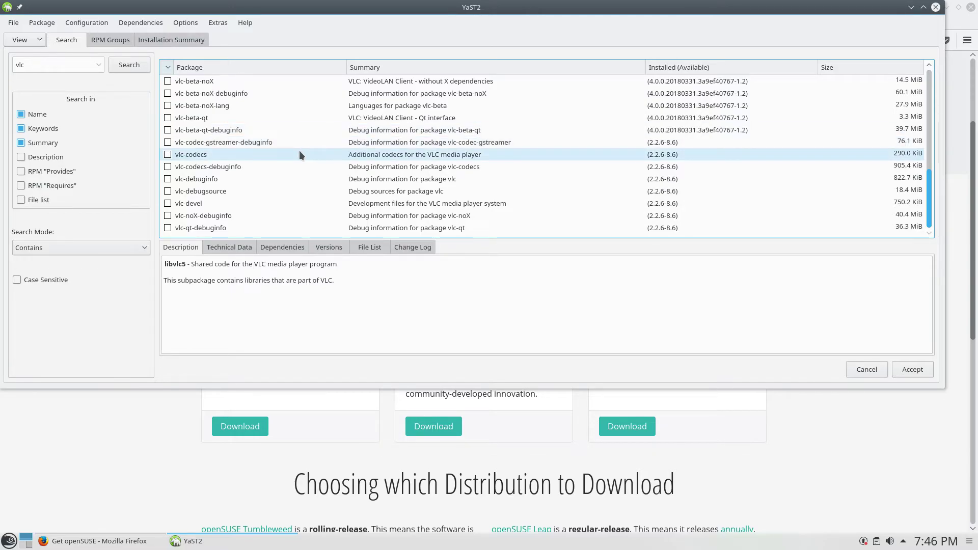
click(167, 154)
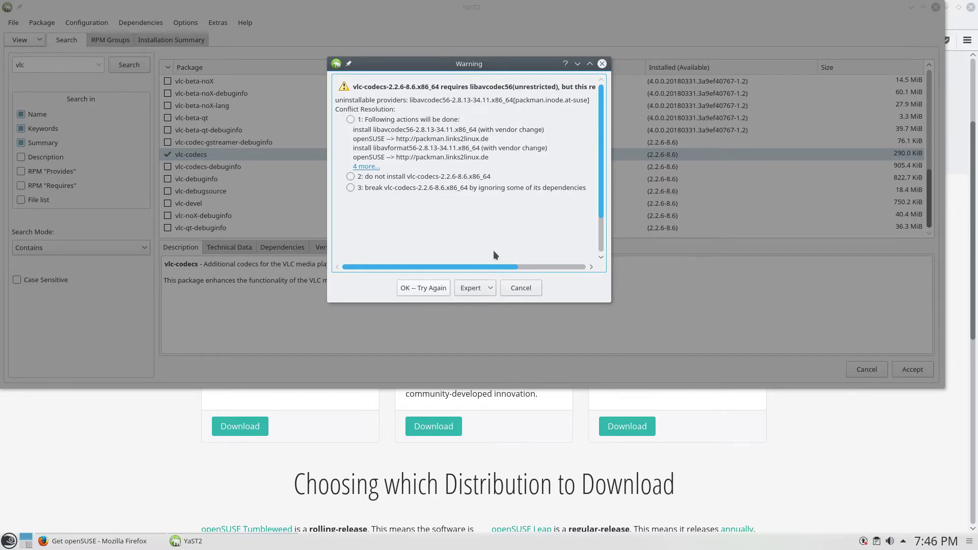
Dismiss the conflict warning and view vlc-codecs details: version 2.2.6-8.6 from Packman.
click(509, 288)
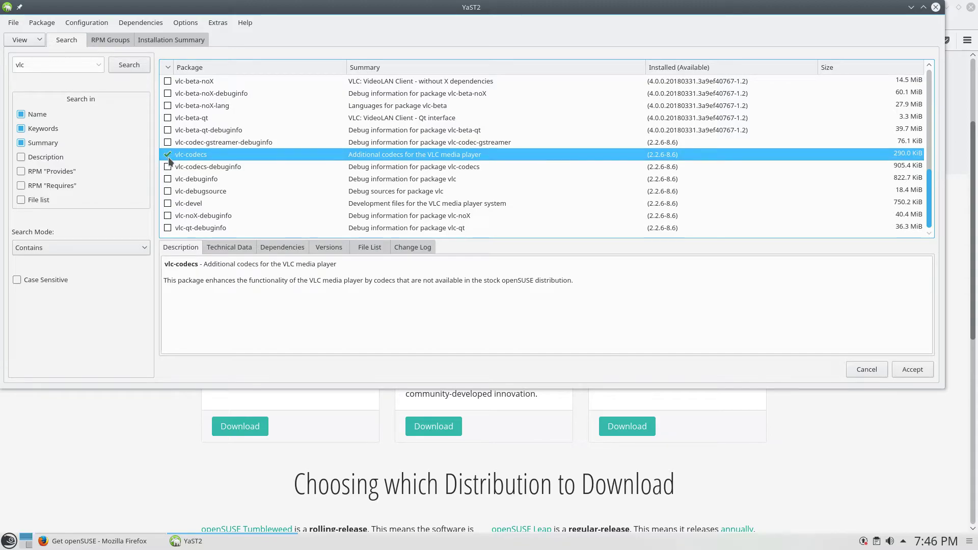
scroll(169, 158, up, 3)
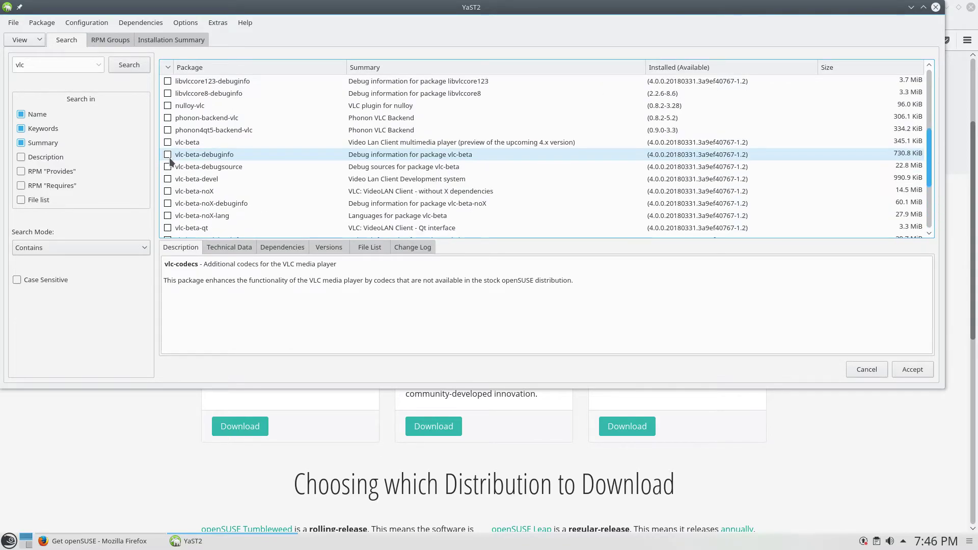
scroll(169, 161, up, 4)
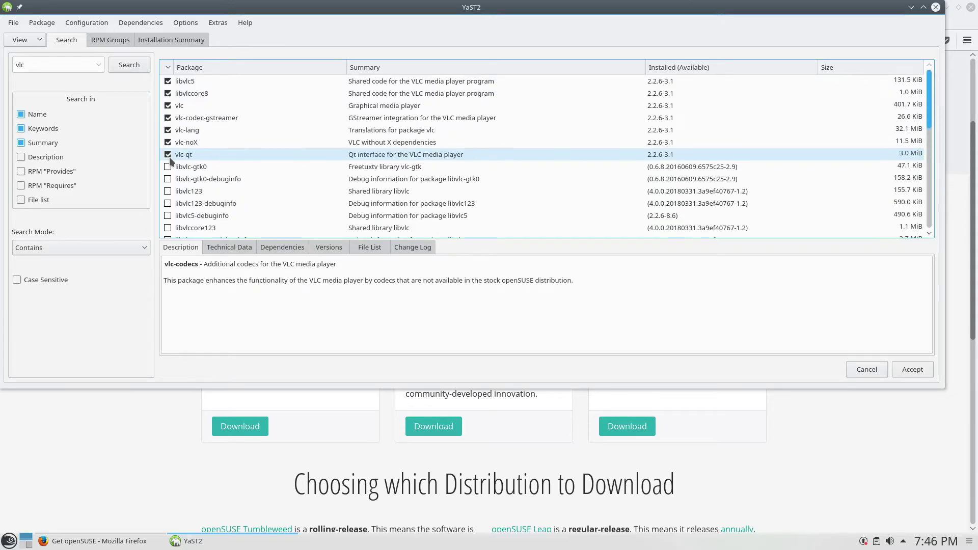
scroll(170, 160, down, 7)
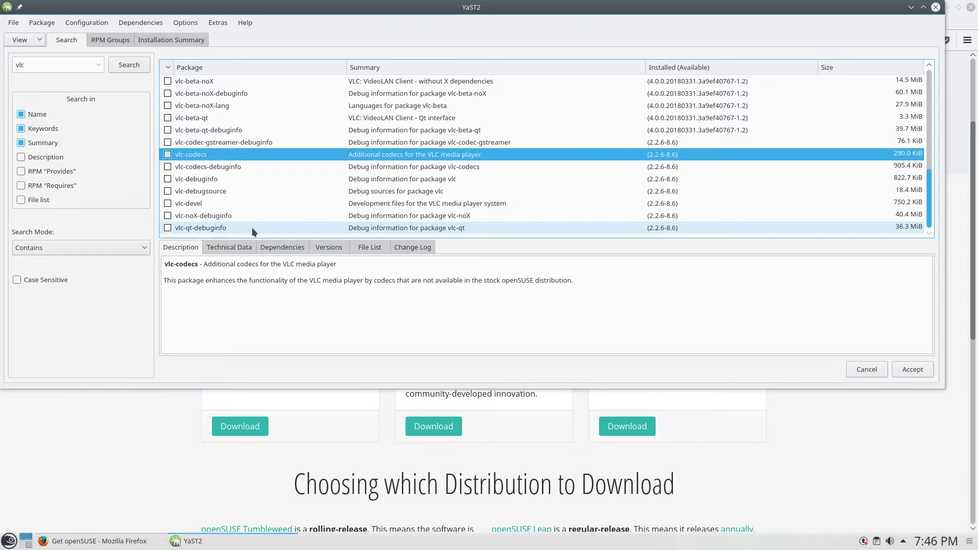
click(232, 247)
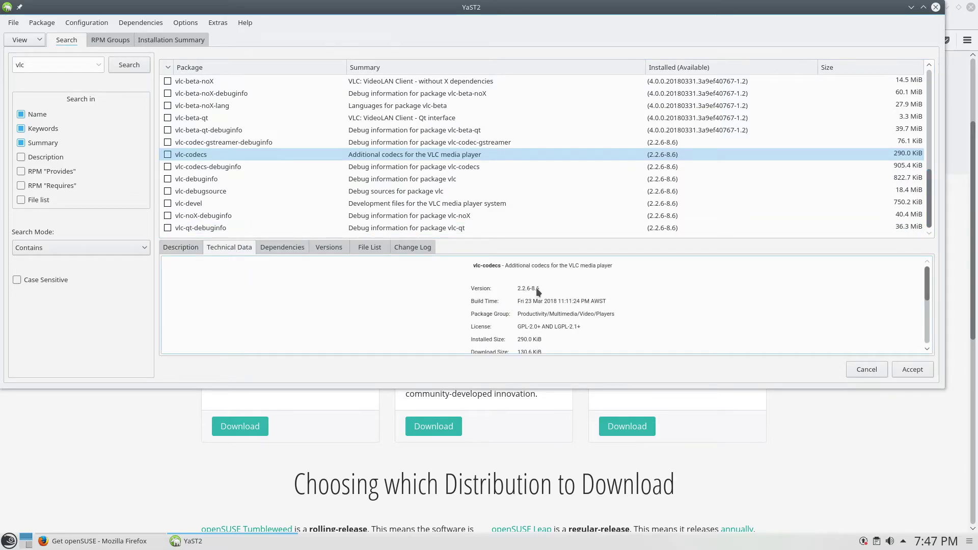
scroll(537, 289, down, 3)
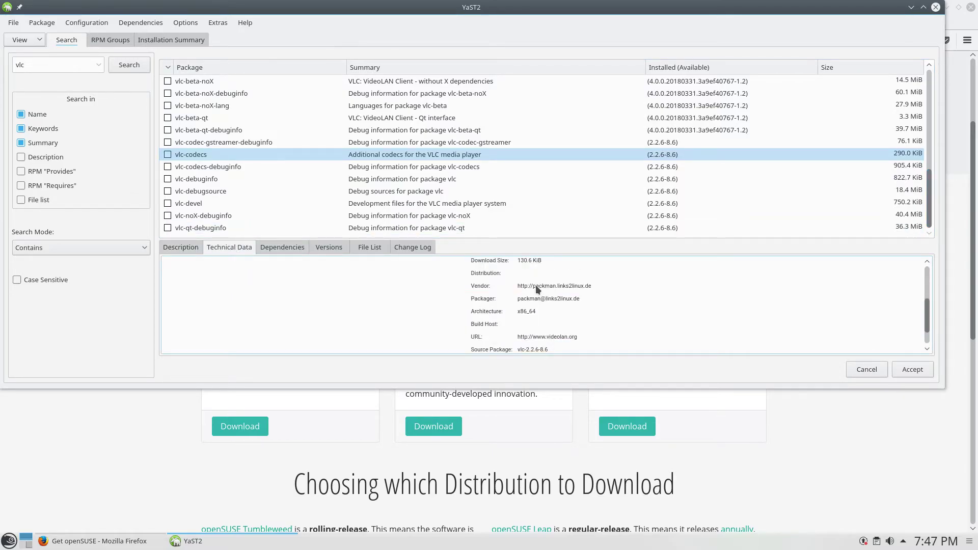
click(193, 153)
Inspect vlc's Technical Data, showing installed version 2.2.6-3.1 from openSUSE.
scroll(298, 167, up, 10)
click(195, 105)
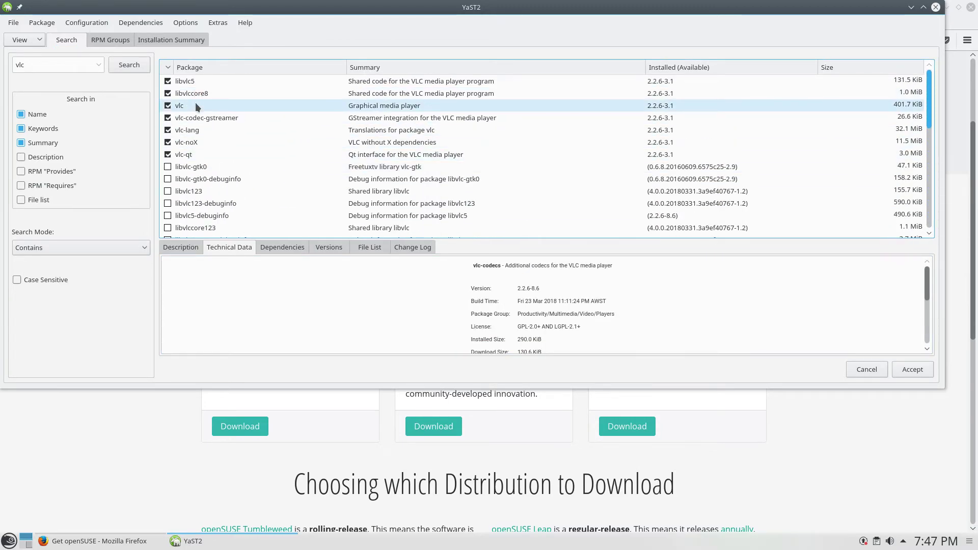
scroll(517, 270, down, 2)
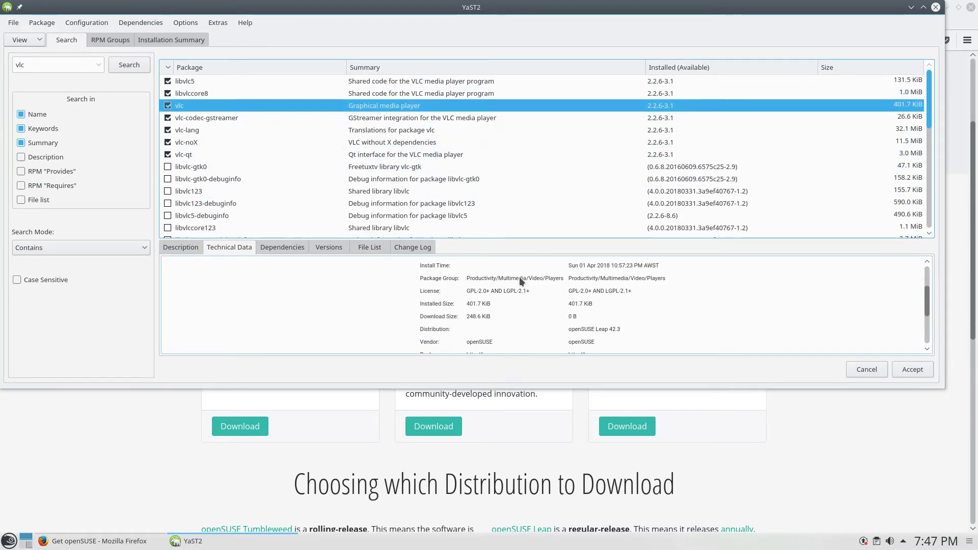
scroll(519, 277, down, 1)
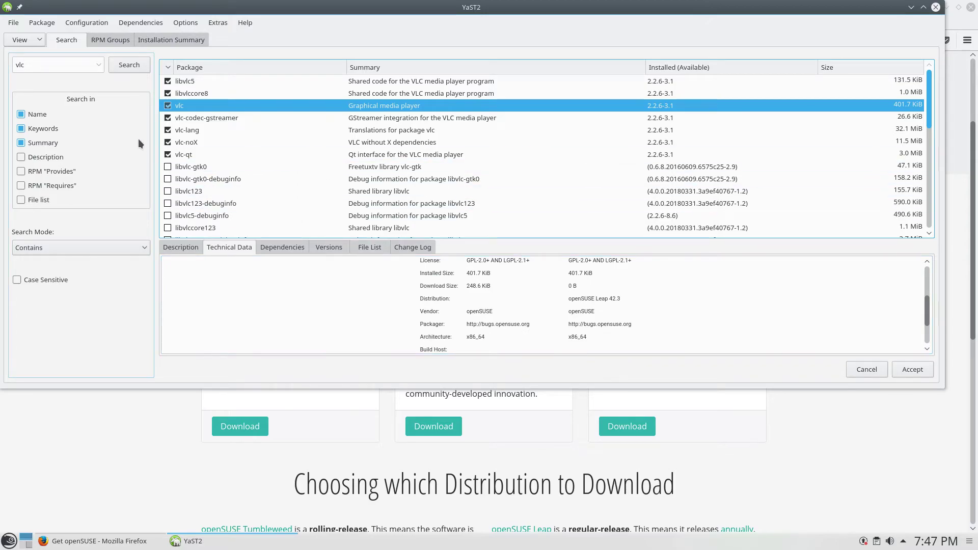
scroll(193, 183, down, 2)
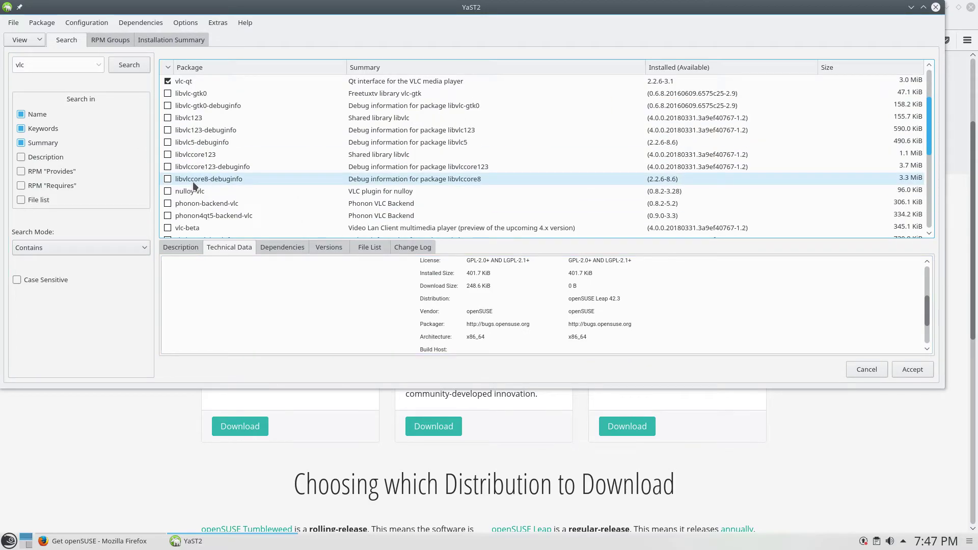
scroll(193, 185, down, 4)
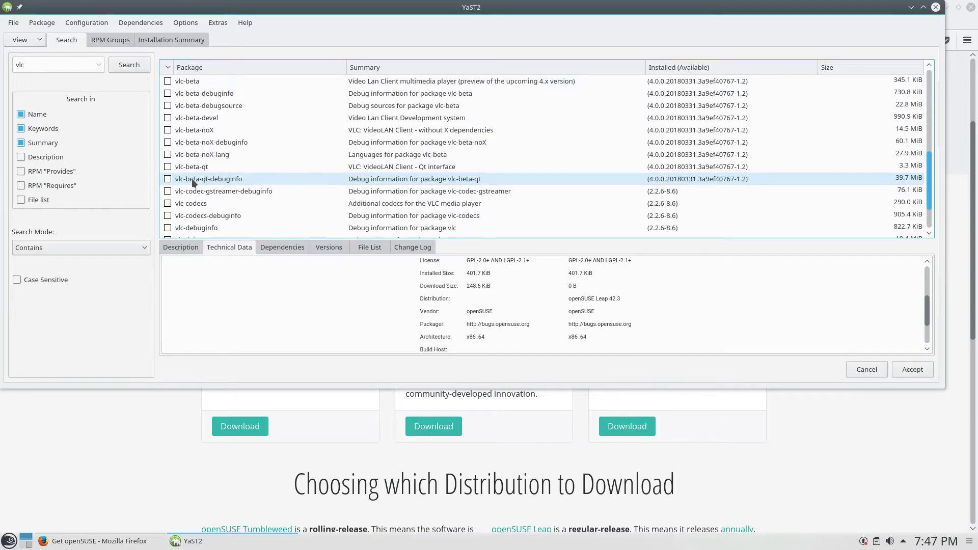
Mark vlc-codecs, accept the Packman vendor change for libavcodec56 and libavformat56, and install.
click(168, 203)
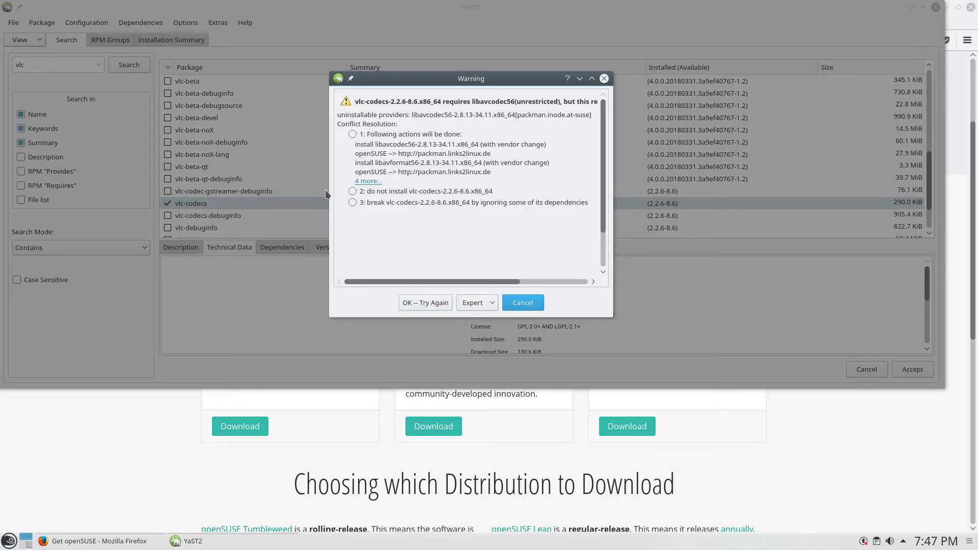
click(379, 134)
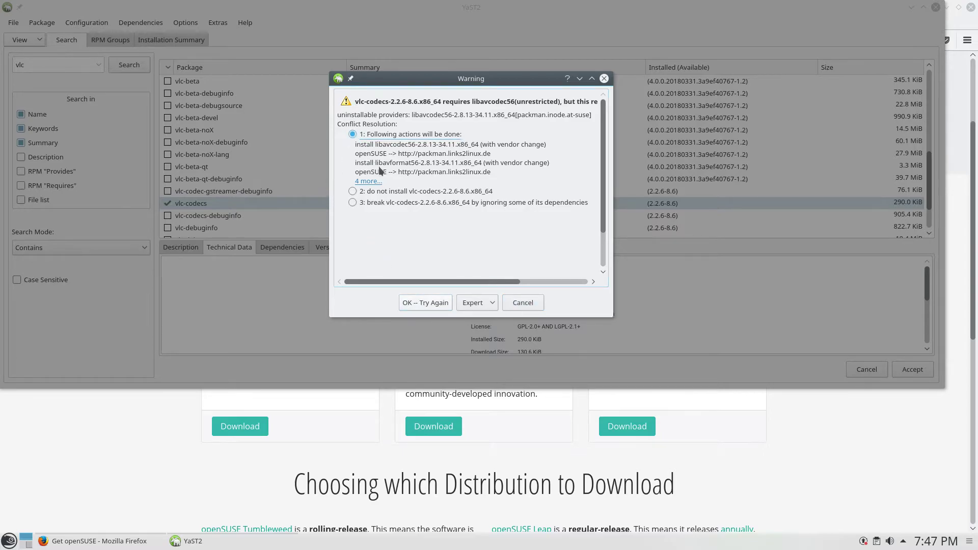
click(420, 303)
click(913, 367)
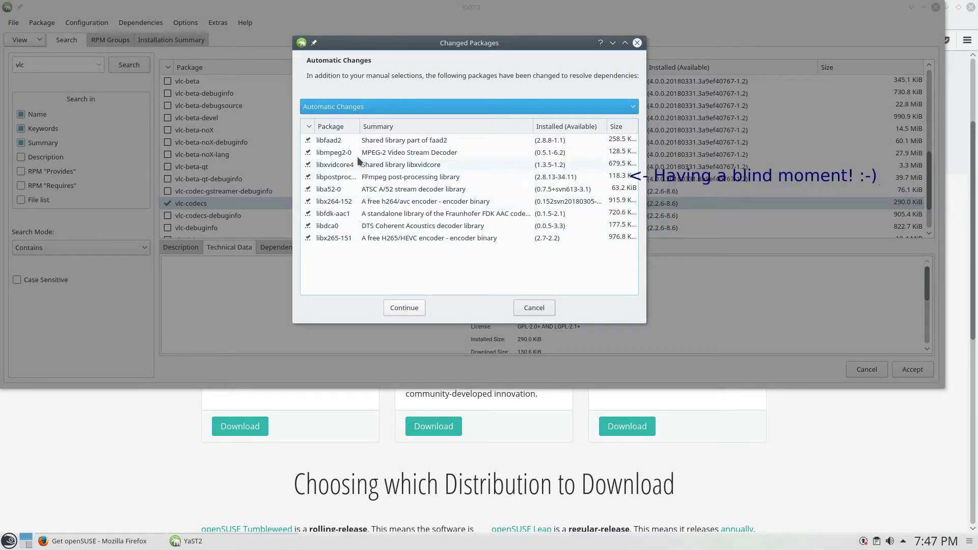
click(408, 309)
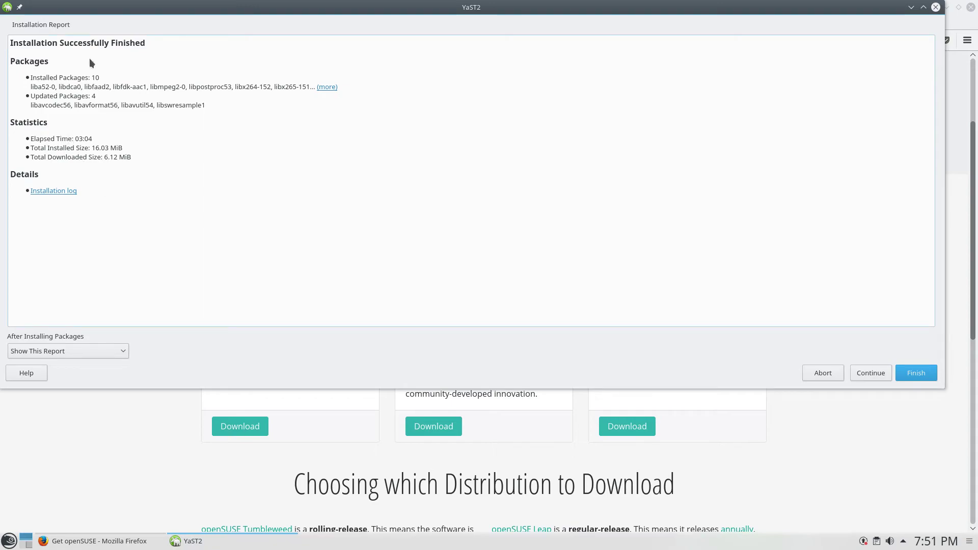
drag(90, 65, 97, 80)
click(100, 77)
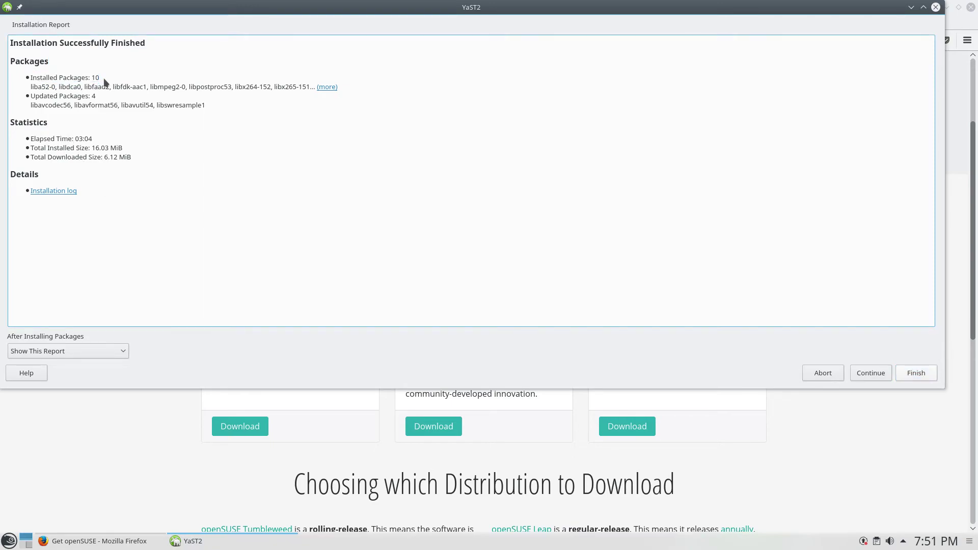
double_click(99, 76)
click(96, 142)
drag(118, 148, 95, 151)
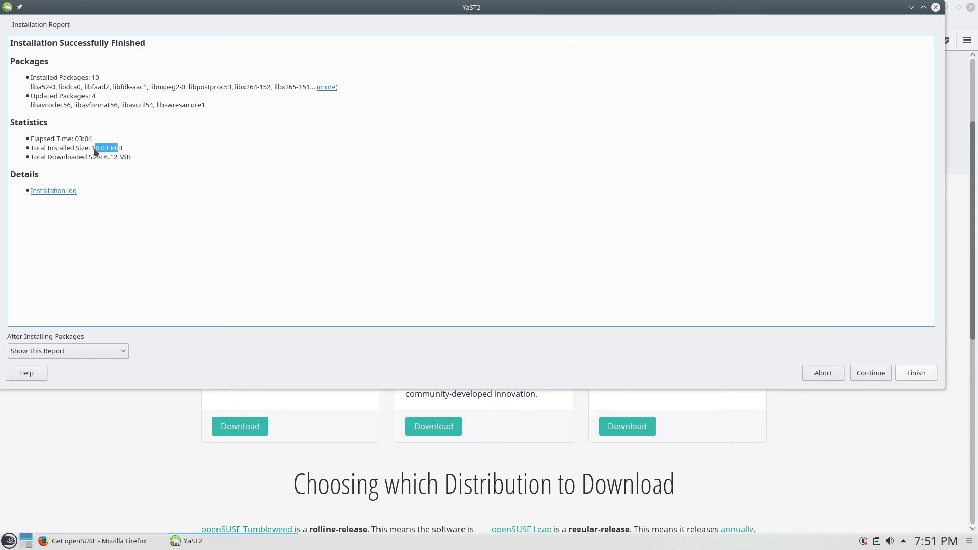
click(143, 157)
Minimize the YaST report and launch VLC media player from a 'vlc' launcher search.
click(911, 7)
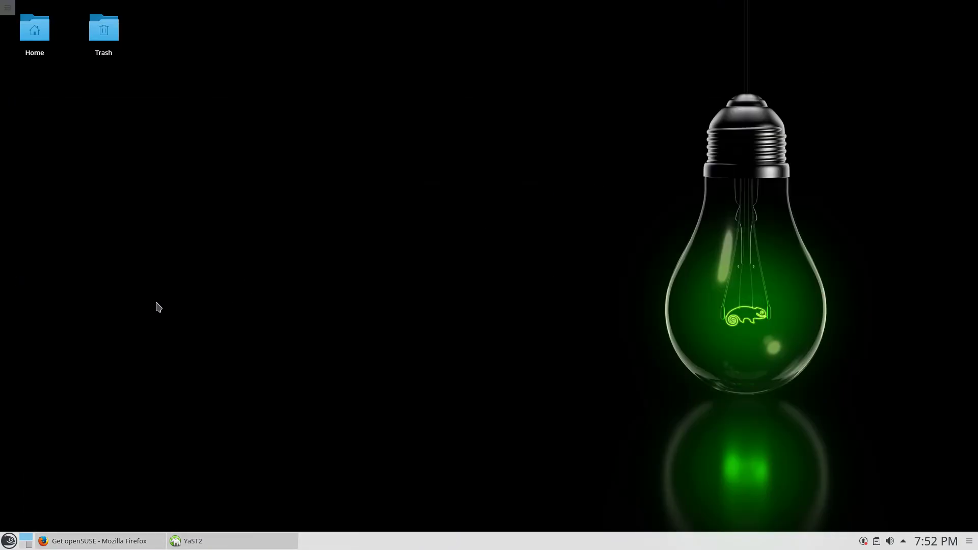
click(3, 542)
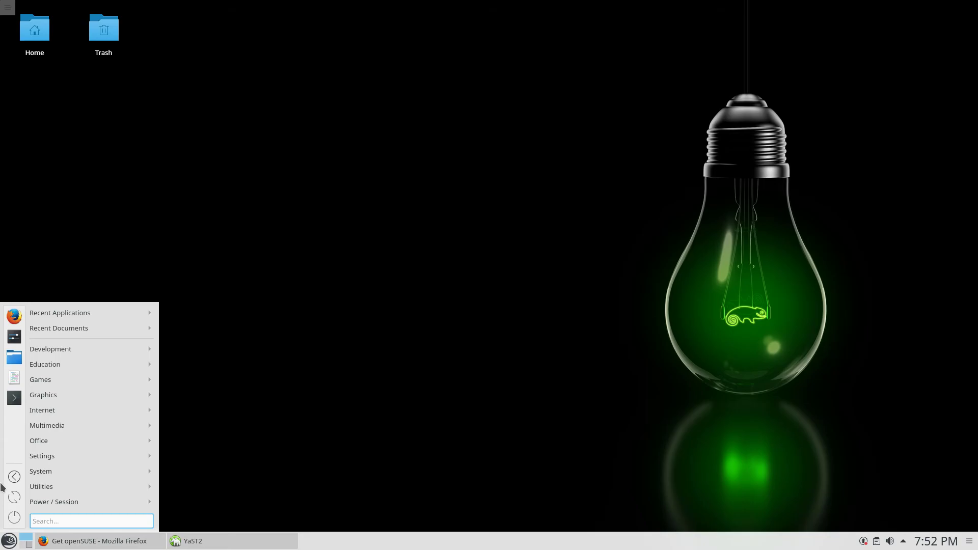
mouse_move(66, 503)
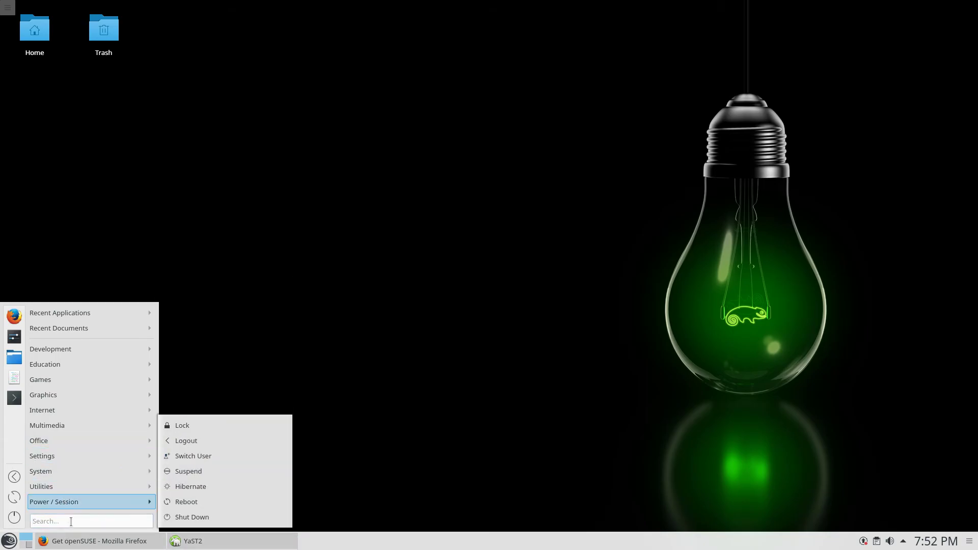
click(75, 522)
mouse_move(80, 503)
text(vlc)
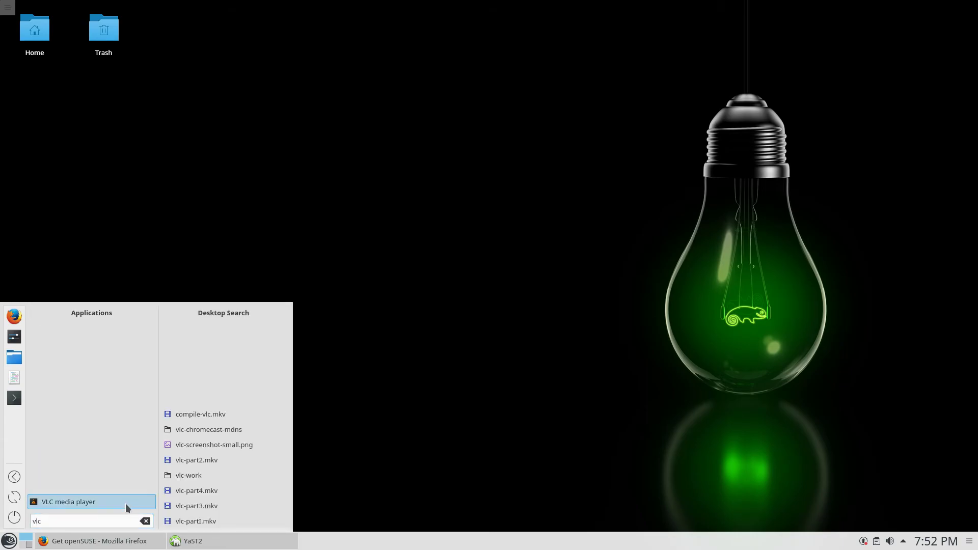
click(125, 504)
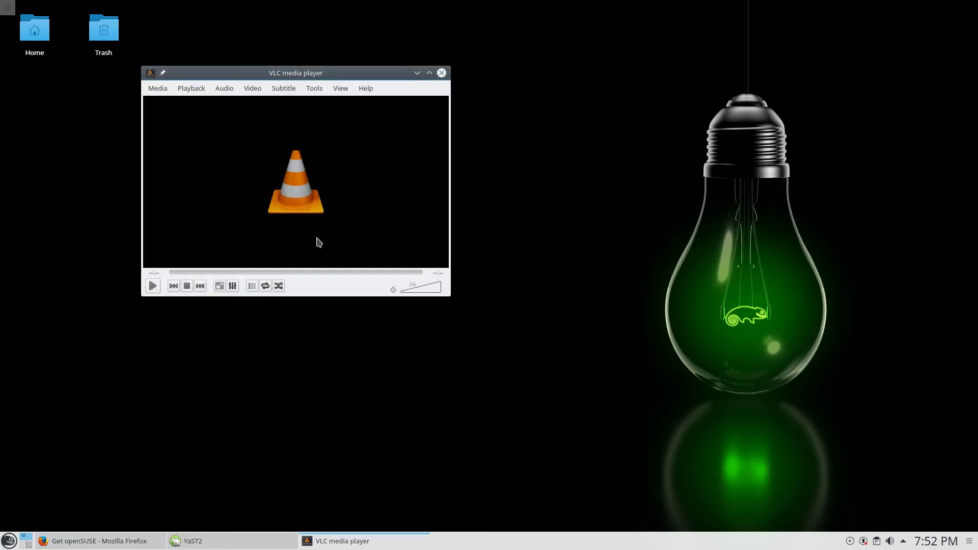
Open the Sway MP4 from the Videos folder in VLC and pause it at 00:07.
click(158, 88)
click(173, 100)
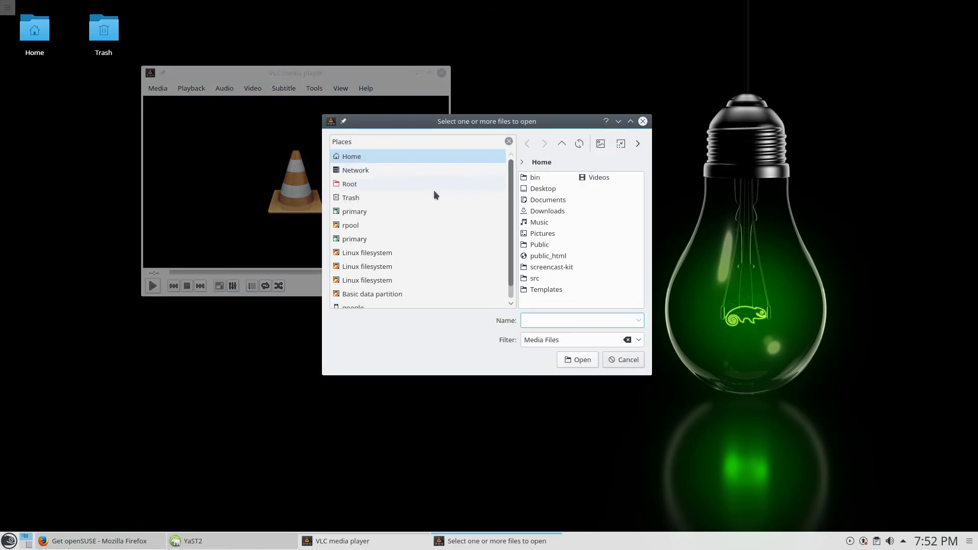
double_click(576, 122)
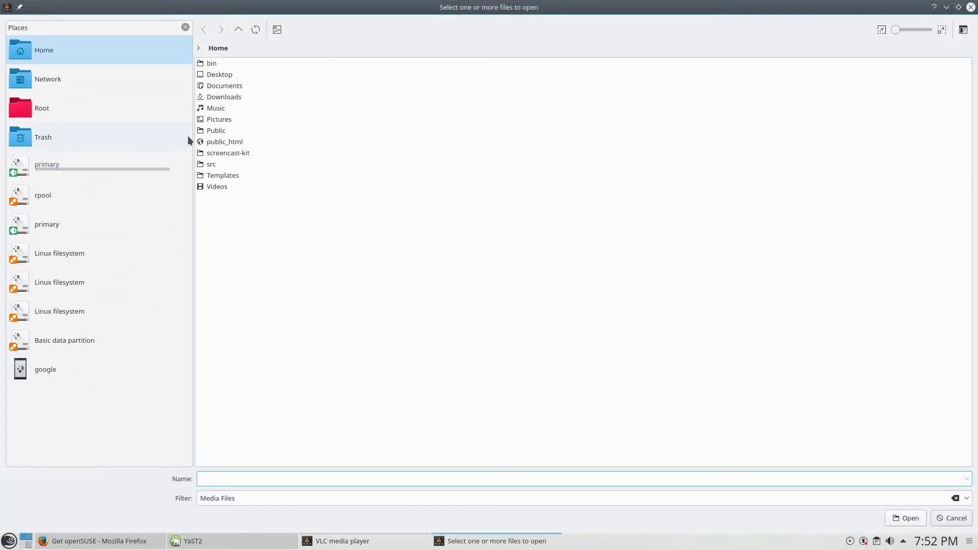
double_click(214, 186)
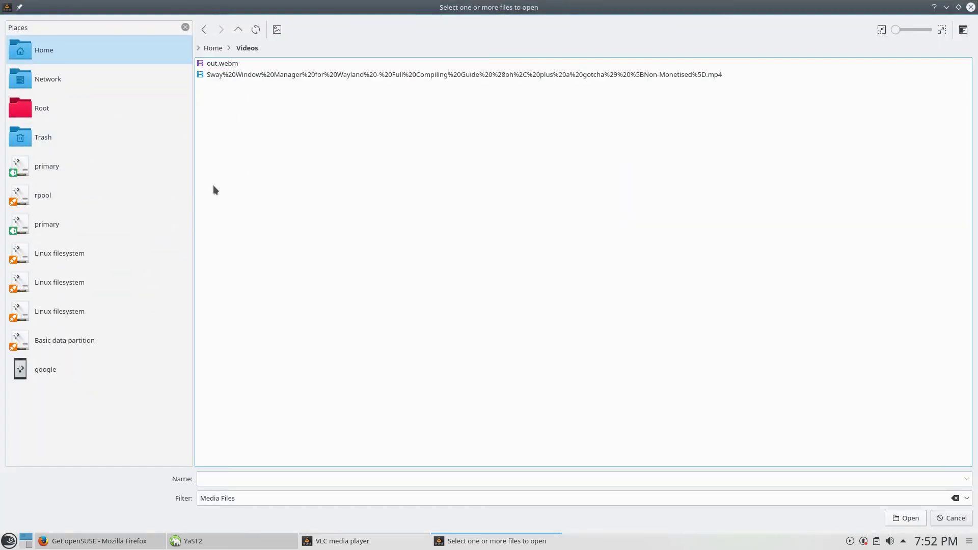
double_click(222, 74)
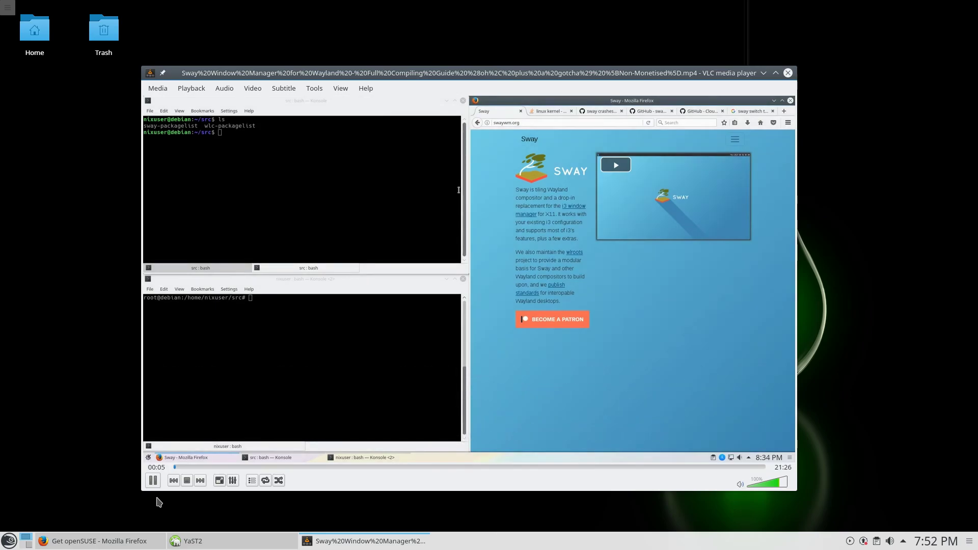
click(151, 481)
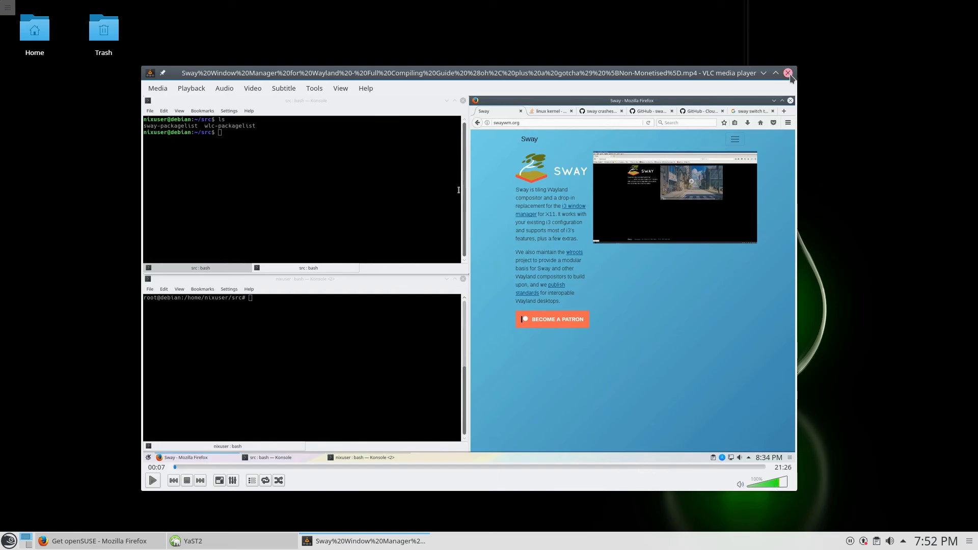
Close VLC media player and finish the YaST installation report.
click(788, 73)
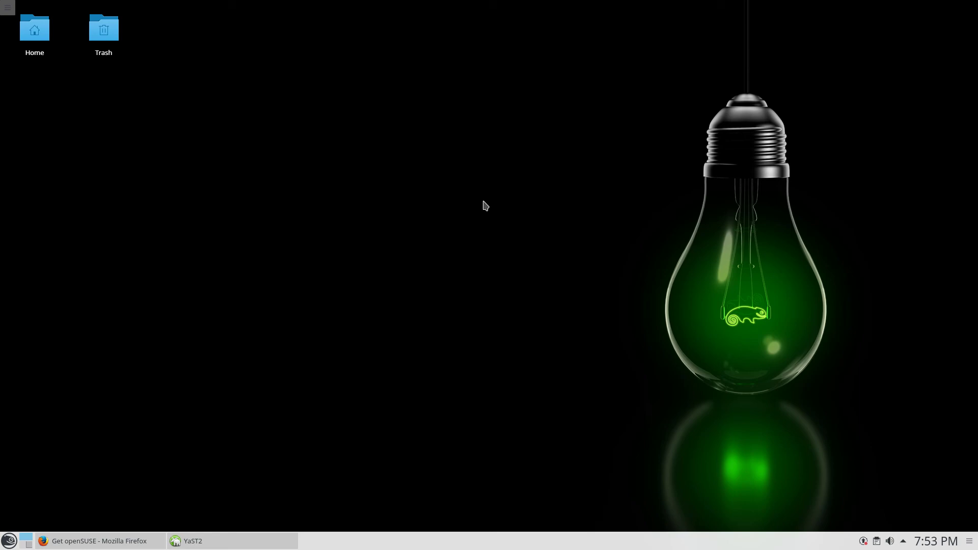
click(249, 541)
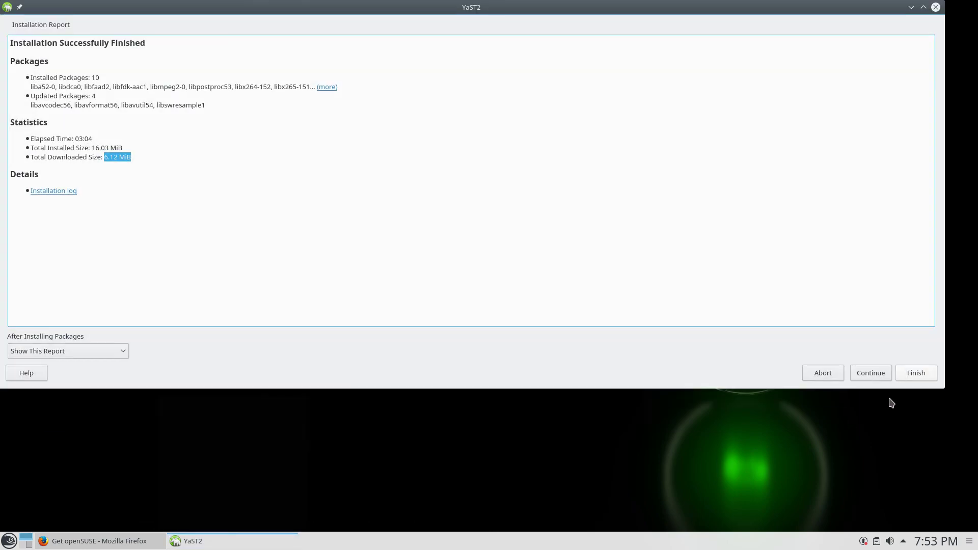
click(909, 372)
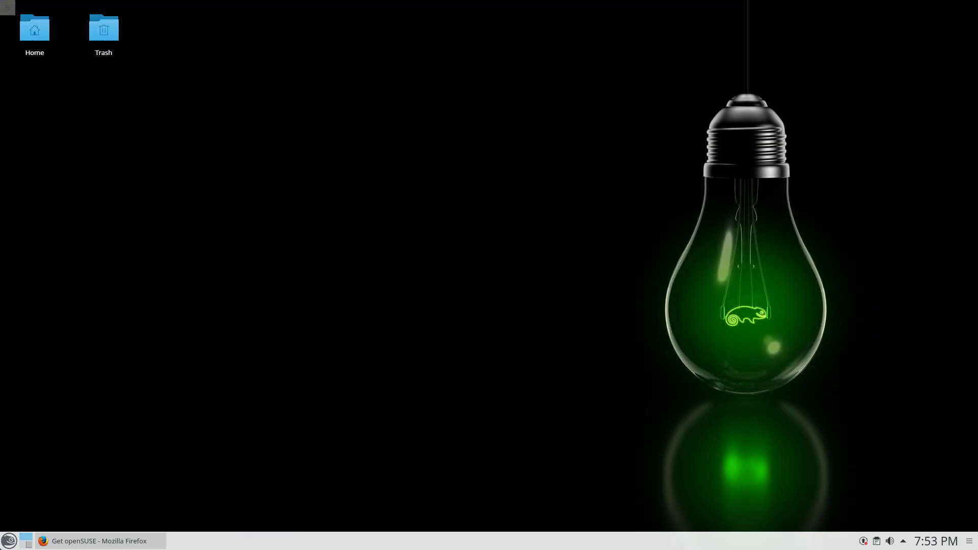
Search the launcher for 'soft', start Software Repositories, then cancel its root password prompt.
click(9, 541)
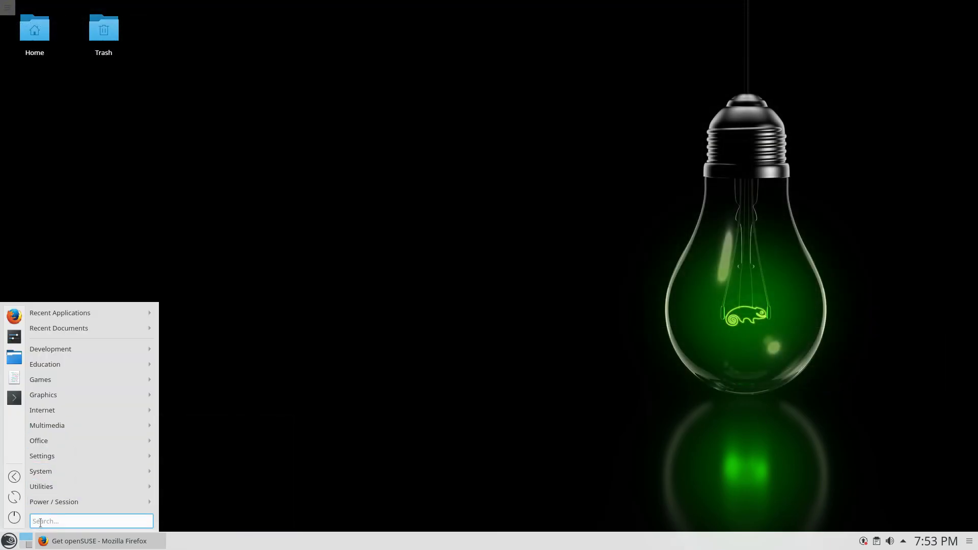
text(soft)
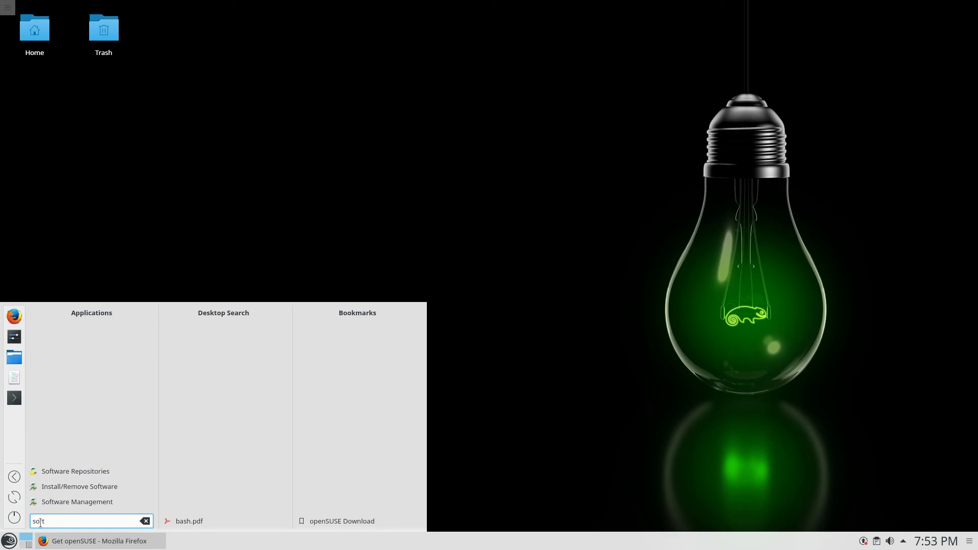
click(118, 475)
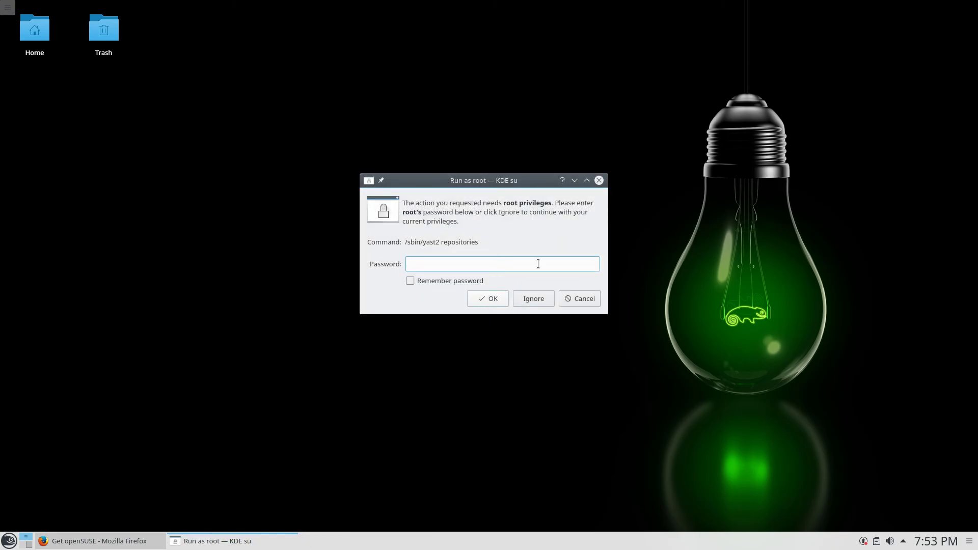
click(599, 180)
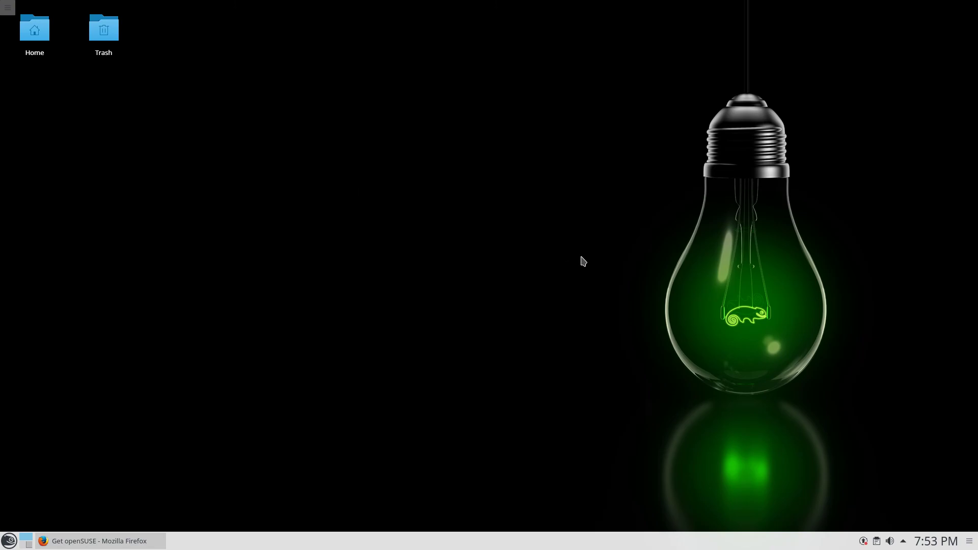
Launch Install/Remove Software from the launcher by searching 'soft'.
click(10, 541)
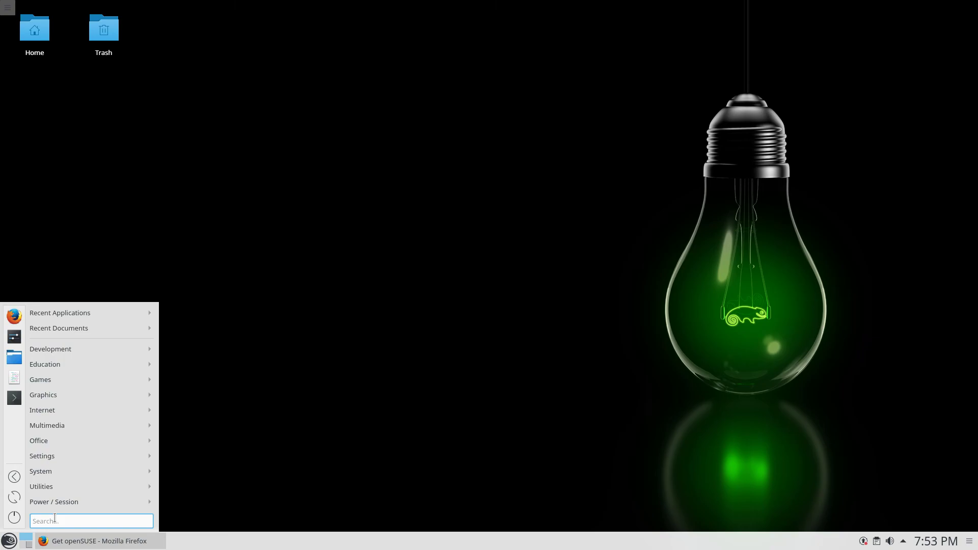
text(soft)
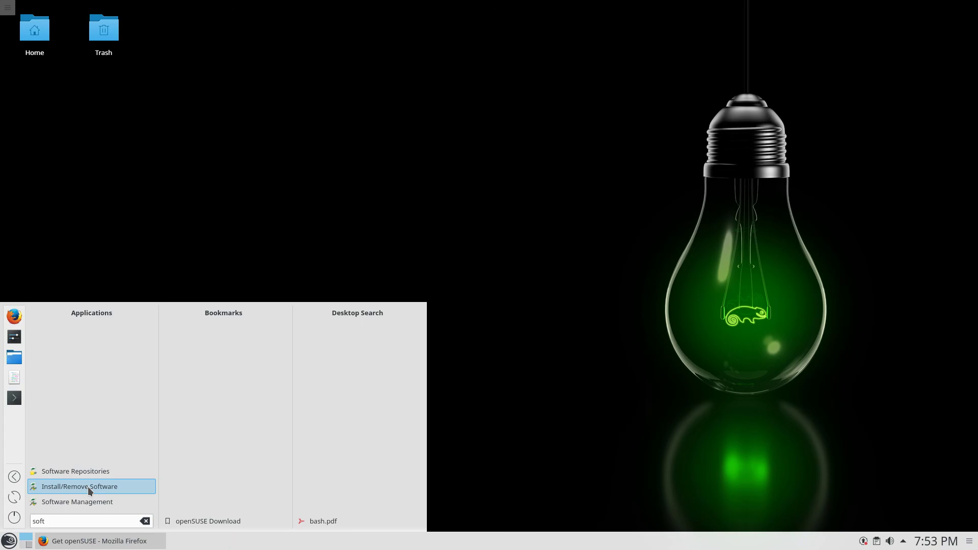
click(88, 487)
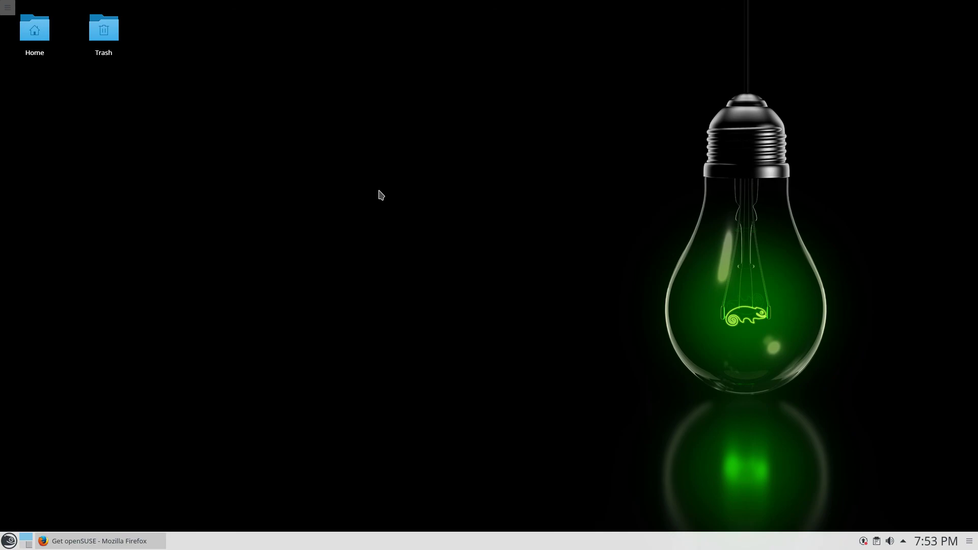